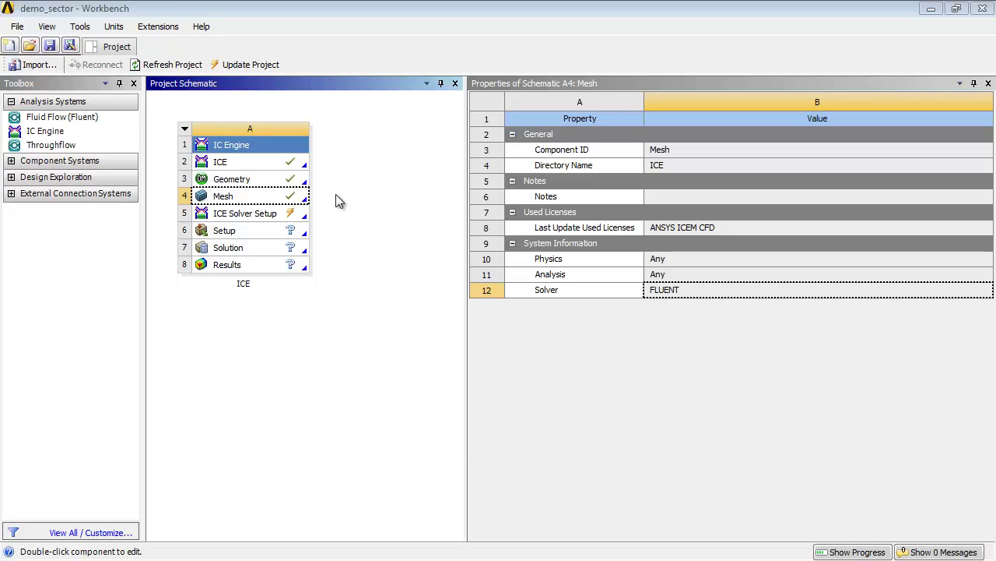
Open the Solver Settings of the ICE Solver Setup component from its Properties pane
click(302, 217)
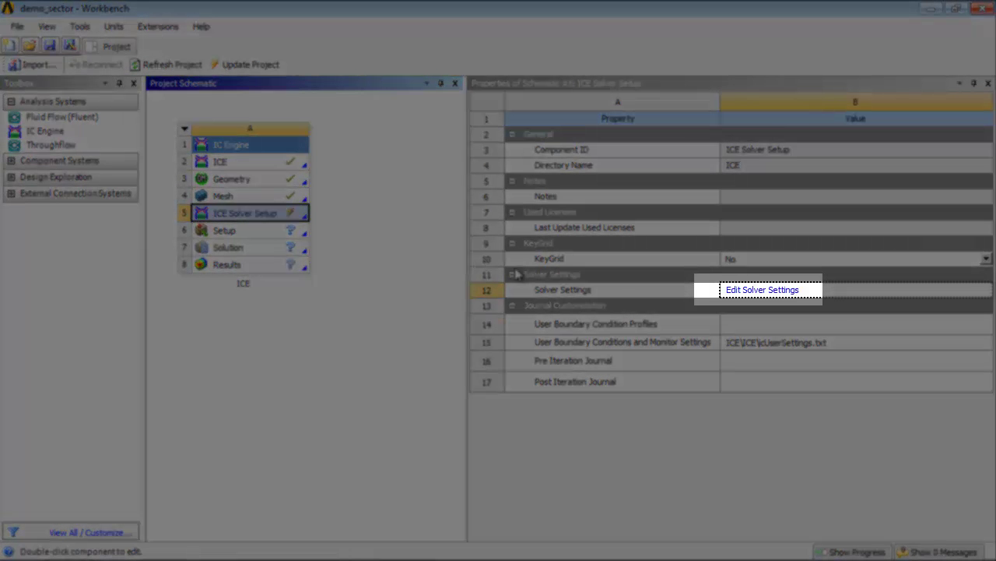
click(770, 289)
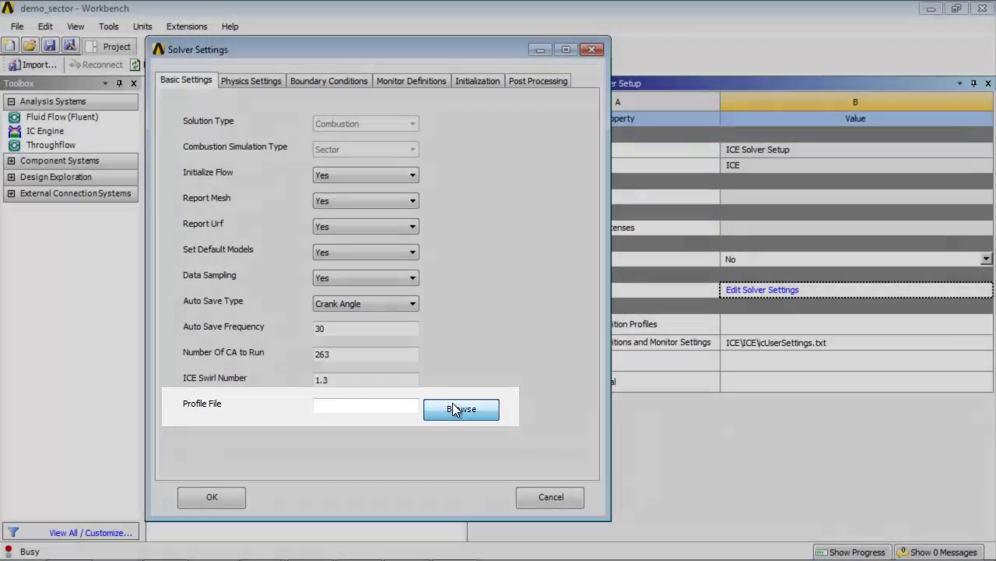
Load injection_mass.prof from the Sector-Tut folder as the profile file
click(461, 409)
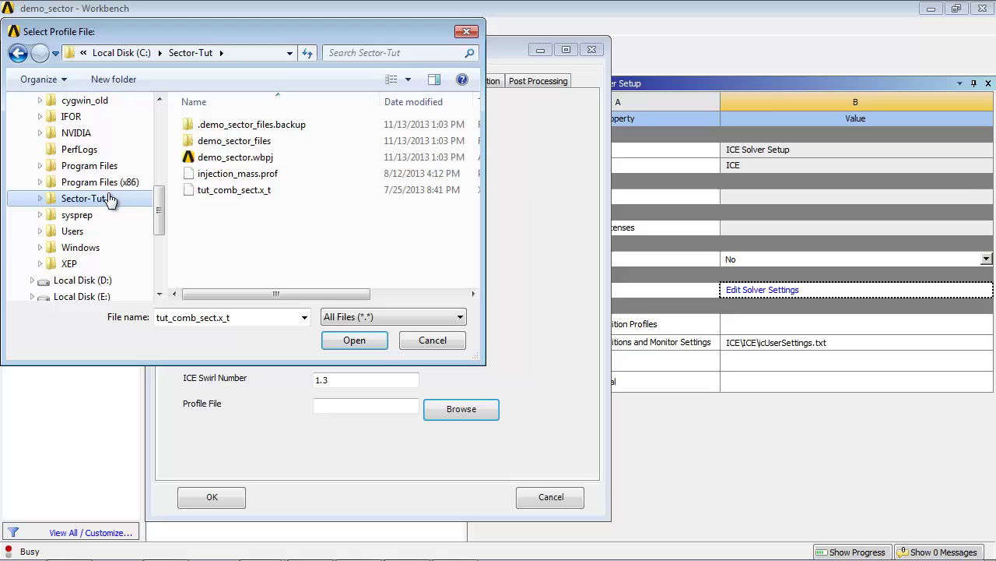
click(264, 179)
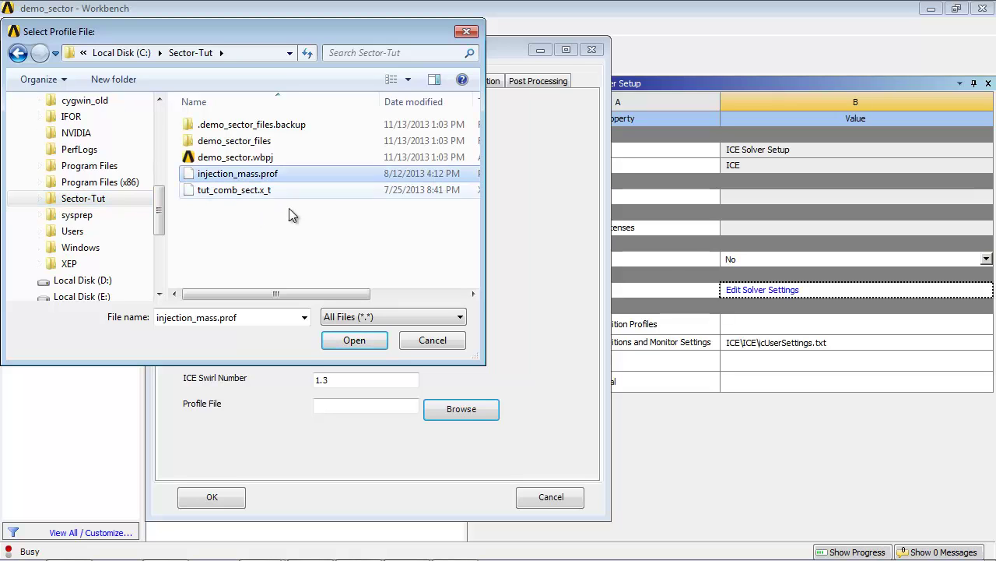
click(348, 341)
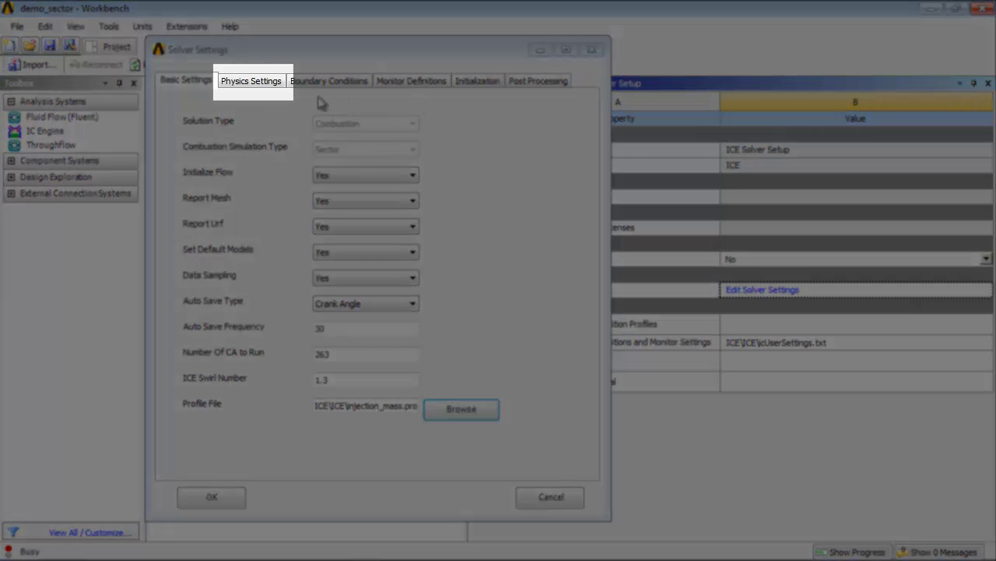
Show the Physics Settings injection list and select injection-0
click(241, 84)
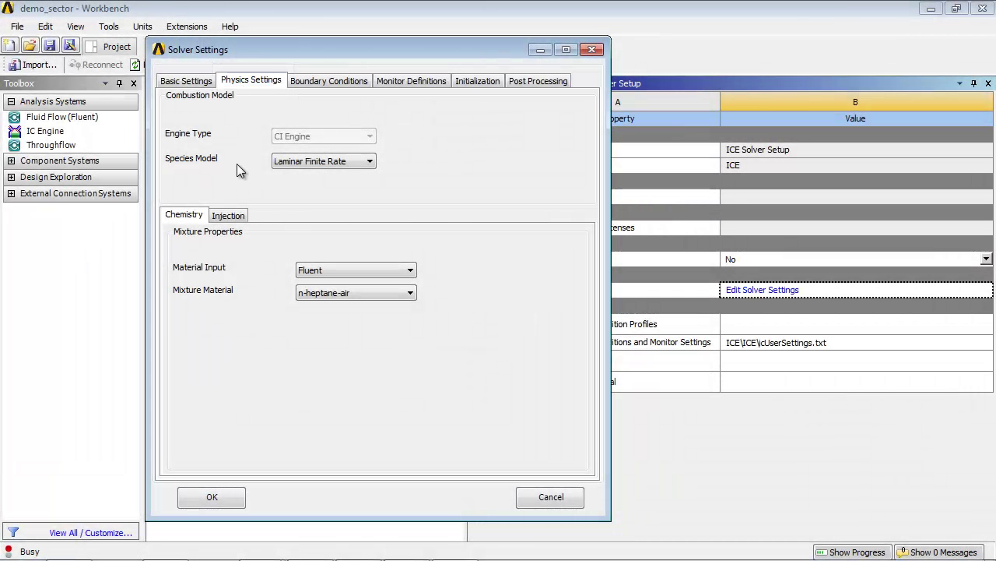
click(232, 217)
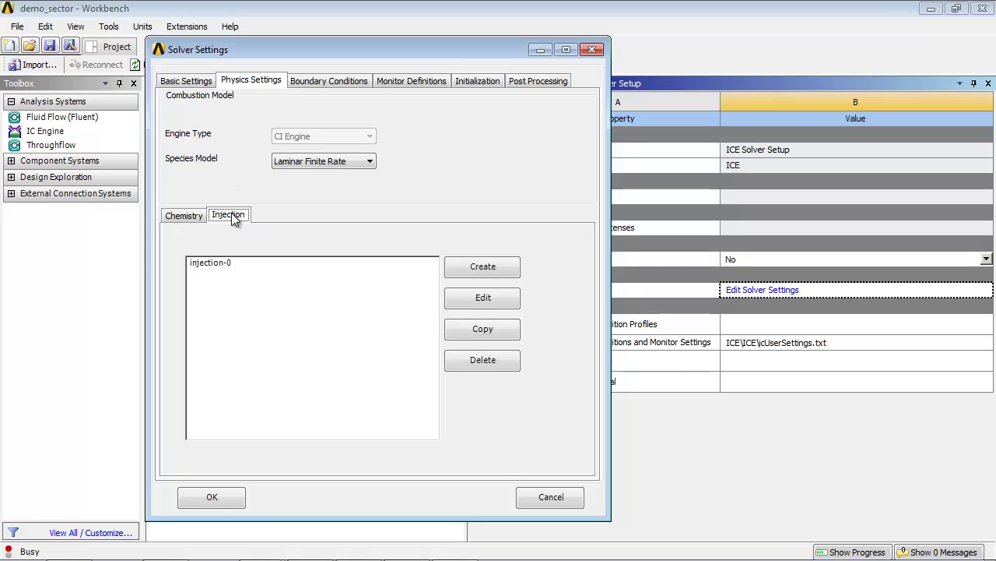
click(227, 265)
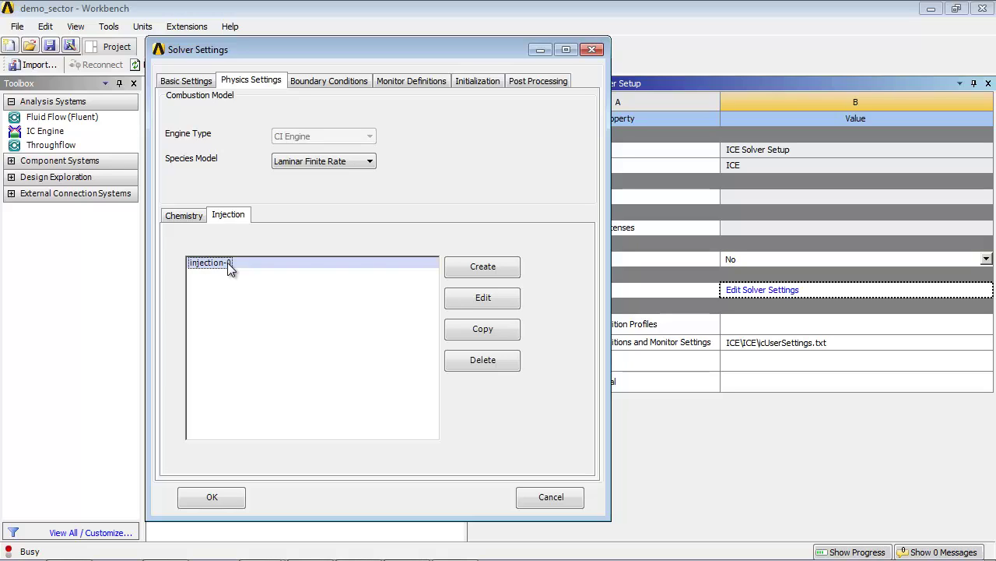
Give injection-0 a uniform diameter distribution with diameter 2.54e-4 m
click(481, 300)
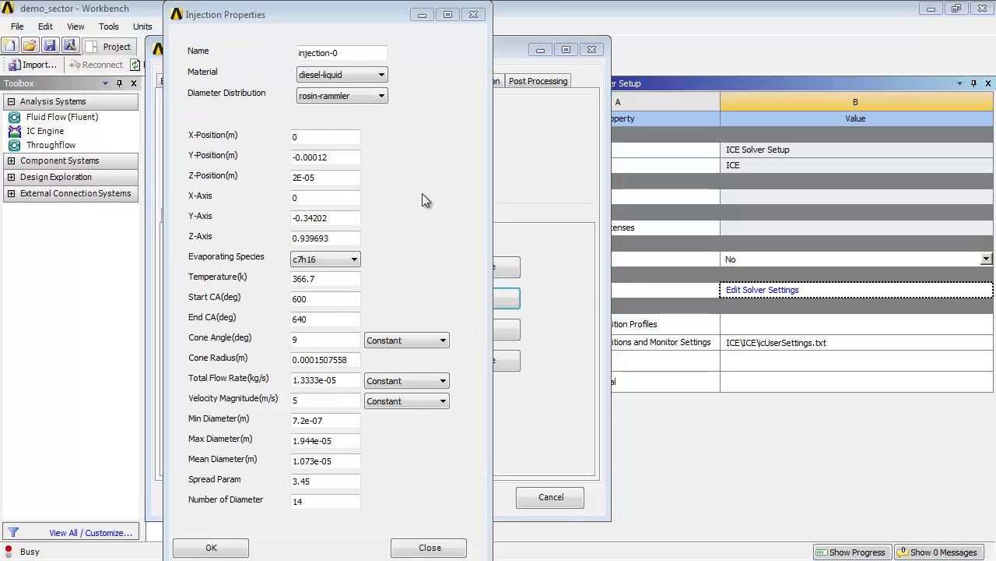
click(379, 99)
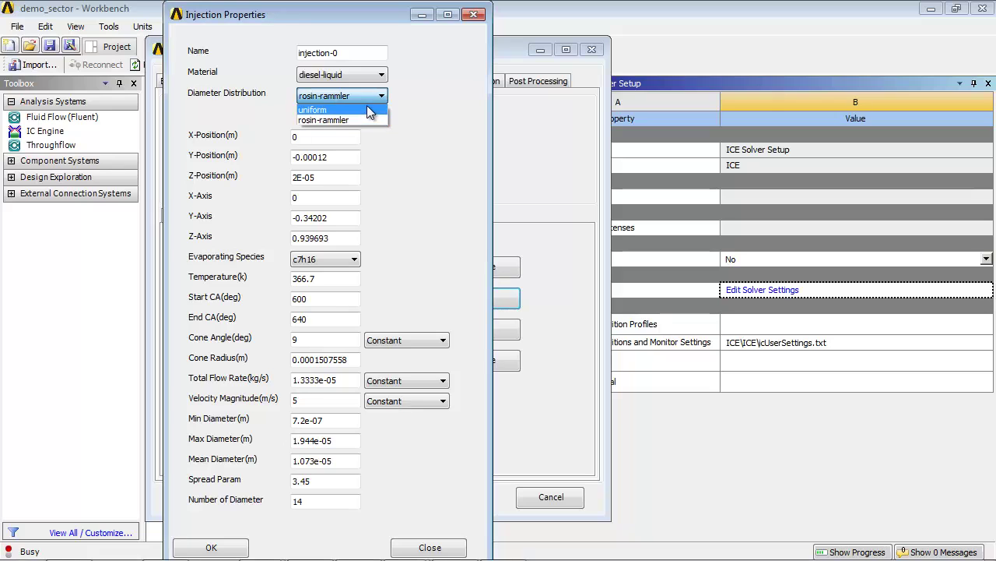
click(369, 110)
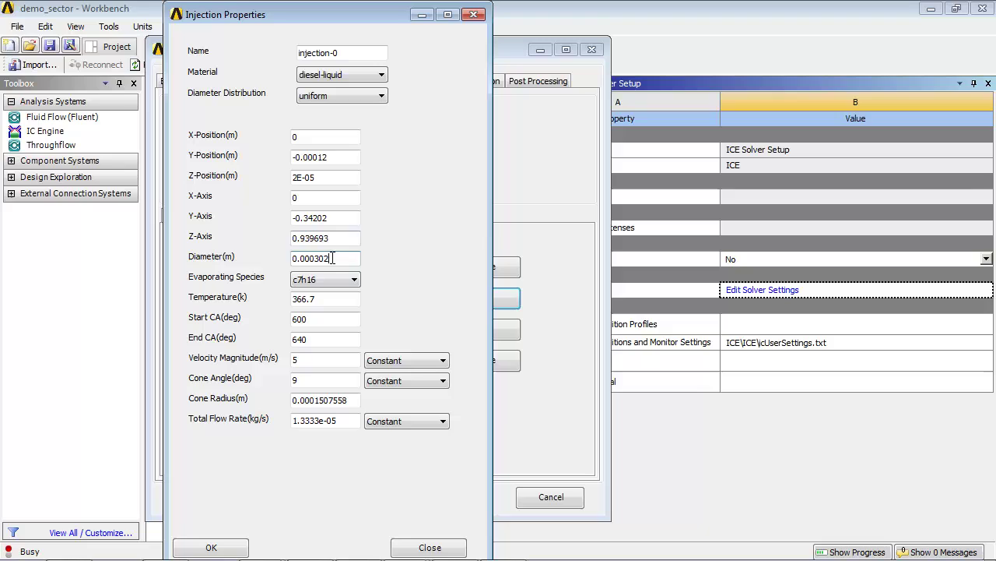
drag(335, 258, 267, 265)
text(2.5)
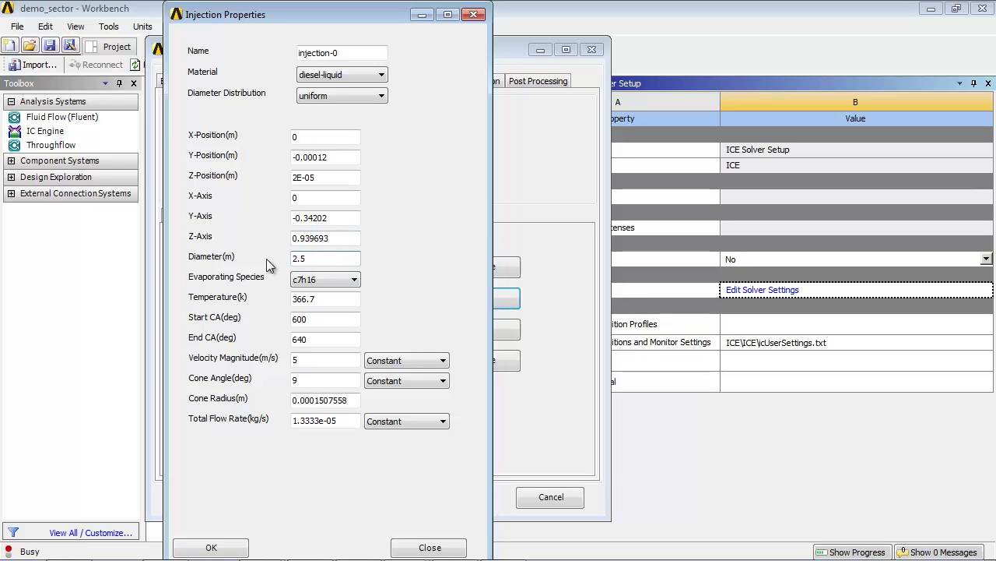
text(4e-4)
Set injection start and end crank angles to 721 and 742.5, velocity 468 m/s
drag(327, 319, 274, 305)
text(721)
key(Tab)
text(742.5)
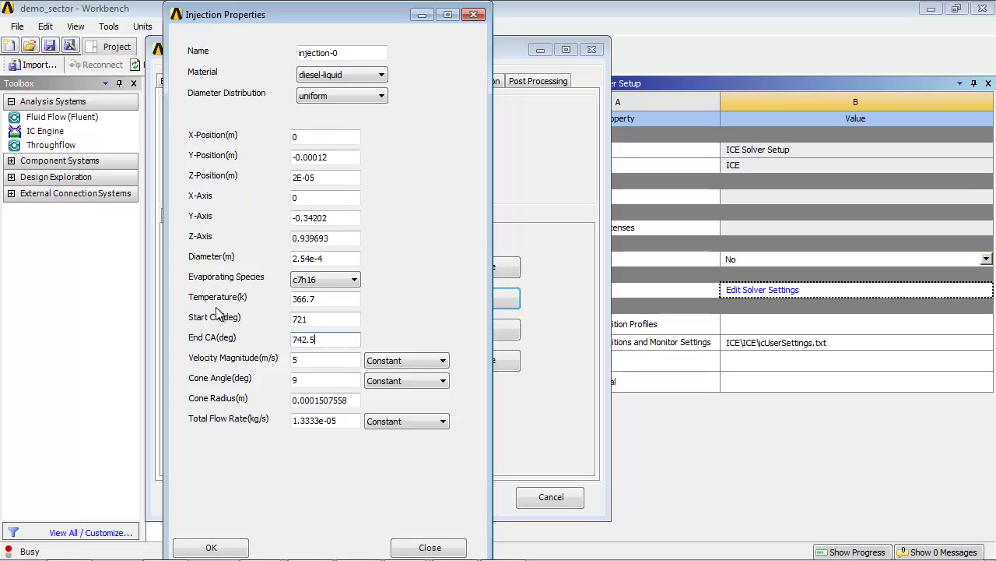
key(Tab)
text(468)
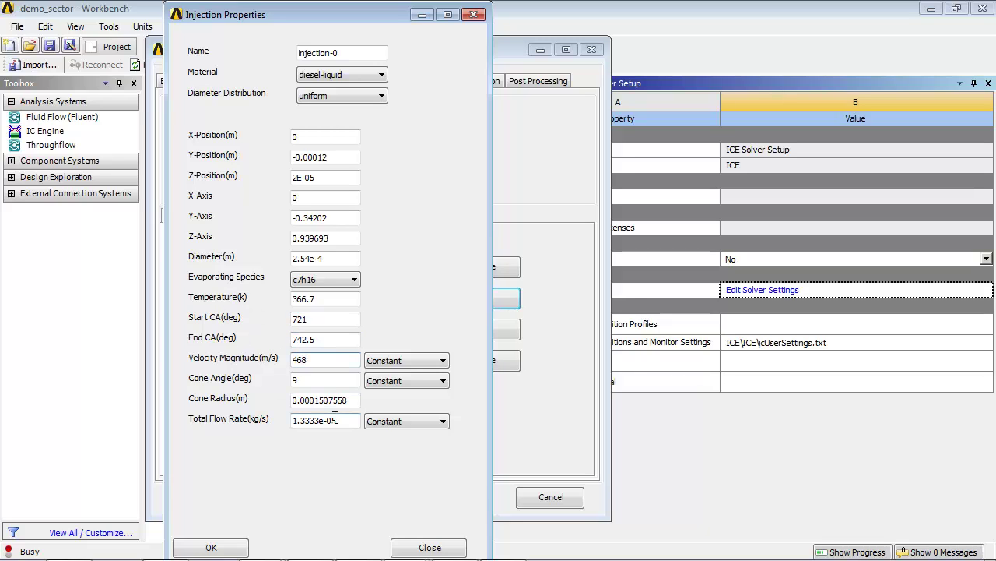
Set cone radius to 1.27e-4 and use the inlet_mass mass profile for flow rate
drag(354, 400, 289, 407)
text(1.27e-4)
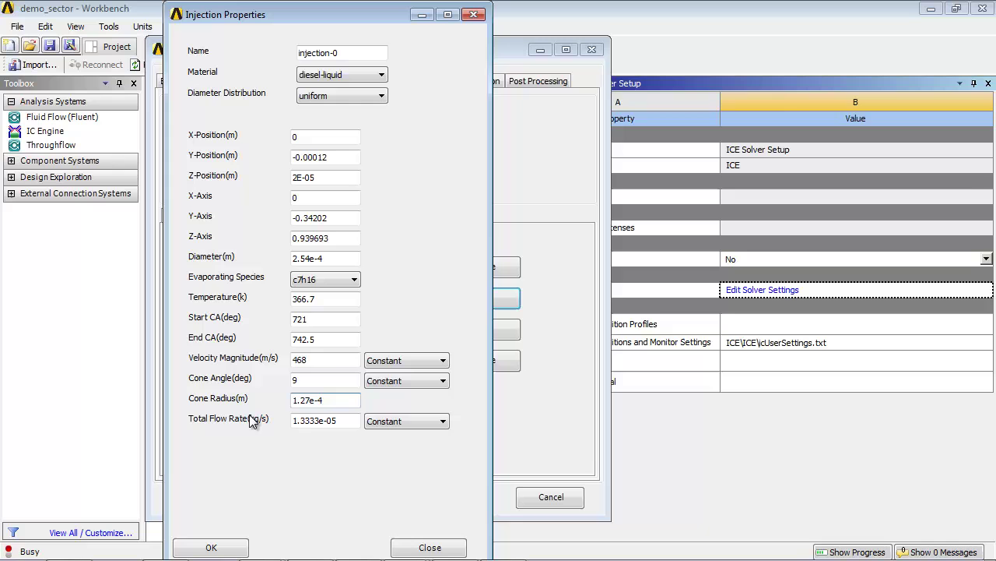
click(444, 426)
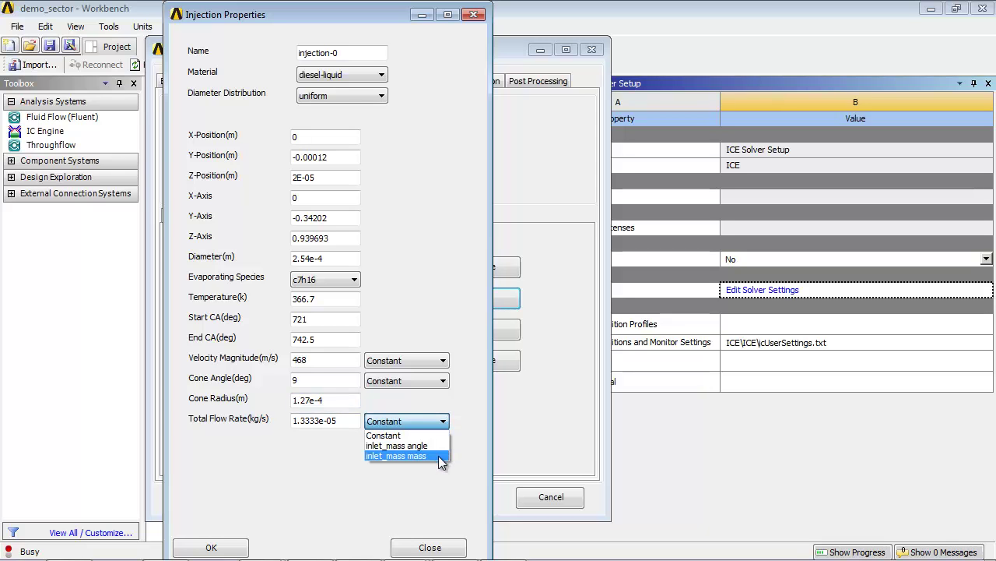
click(438, 456)
Accept the injection-0 changes and show the Boundary Conditions page
click(211, 548)
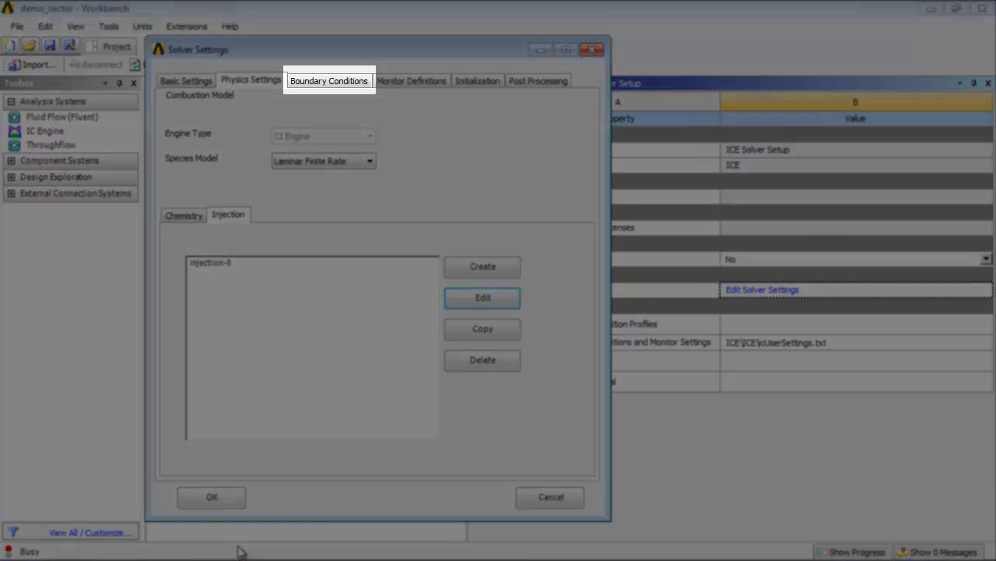
click(330, 83)
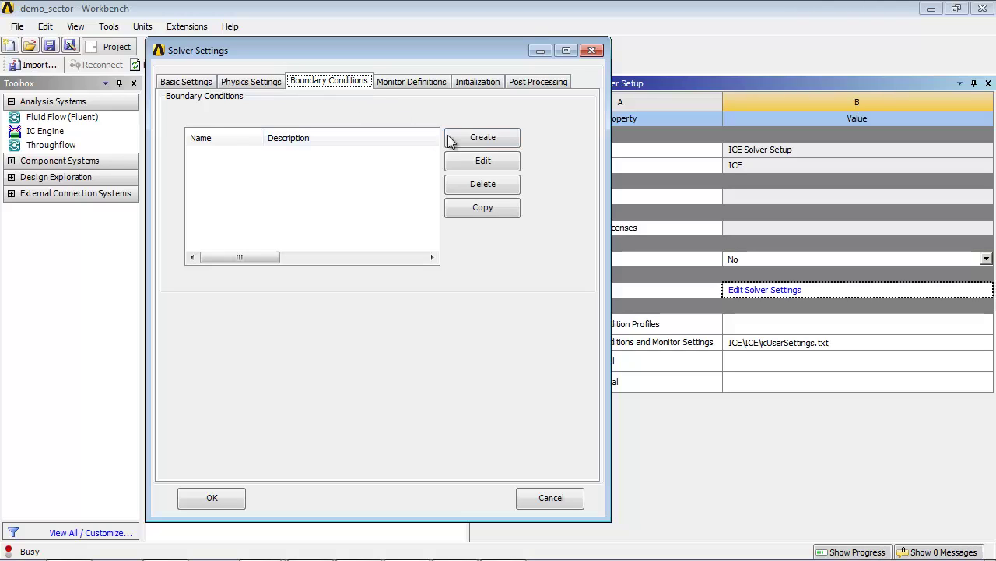
Create 567 K wall conditions for ice-cyl-chamber-bottom, ice-cyl-chamber-top and ice-cyl-piston
click(476, 138)
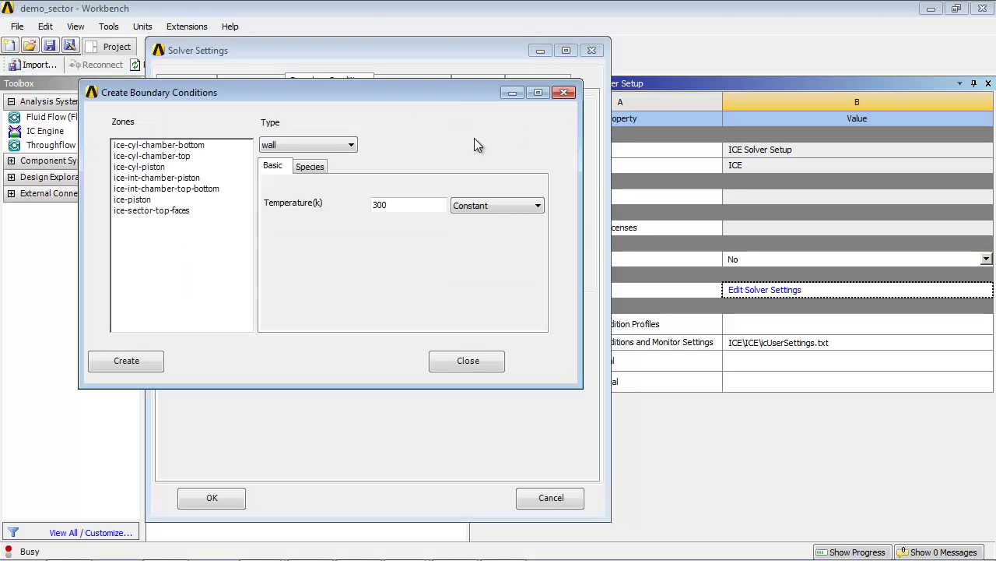
click(196, 147)
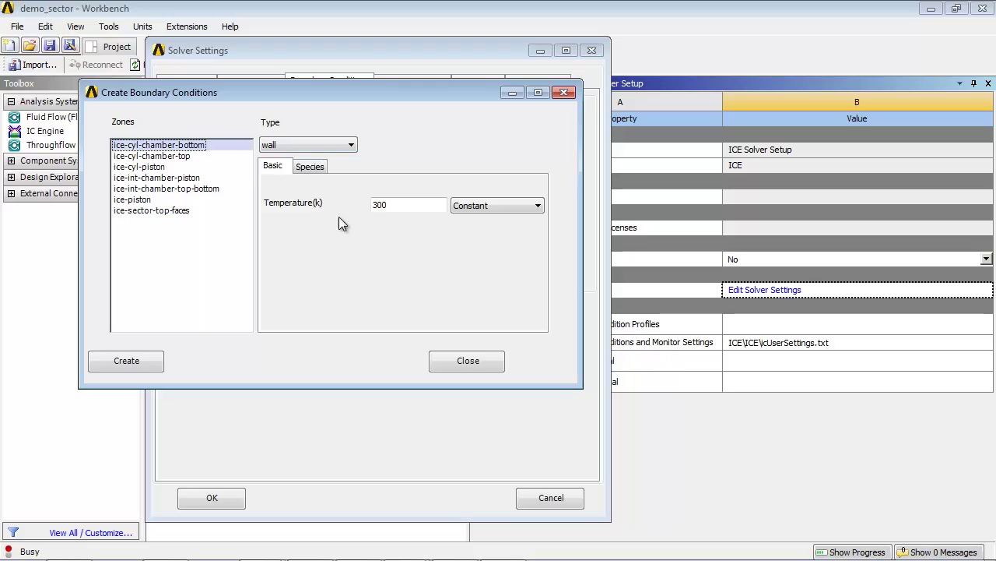
double_click(395, 213)
text(567)
click(132, 365)
click(179, 158)
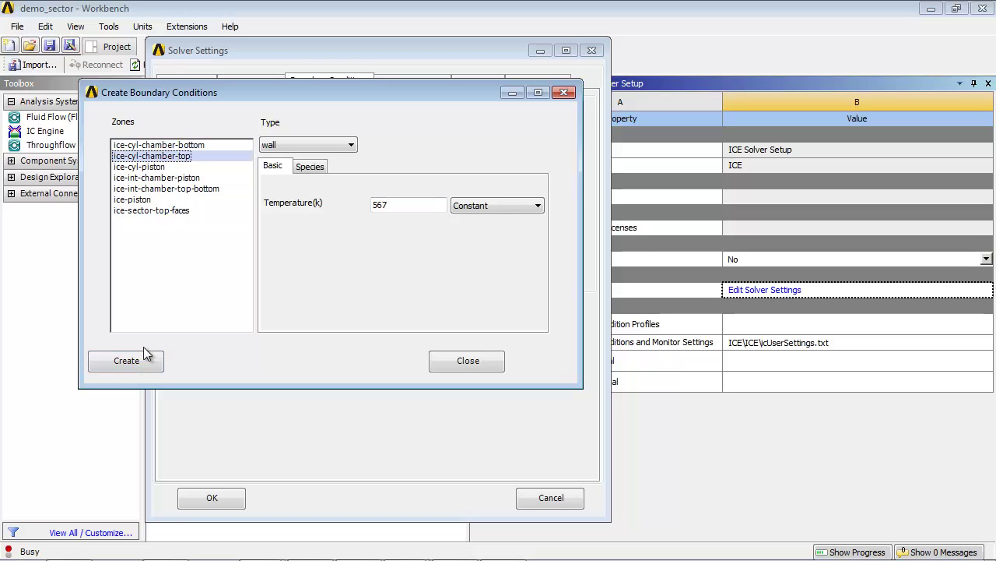
click(145, 359)
click(163, 169)
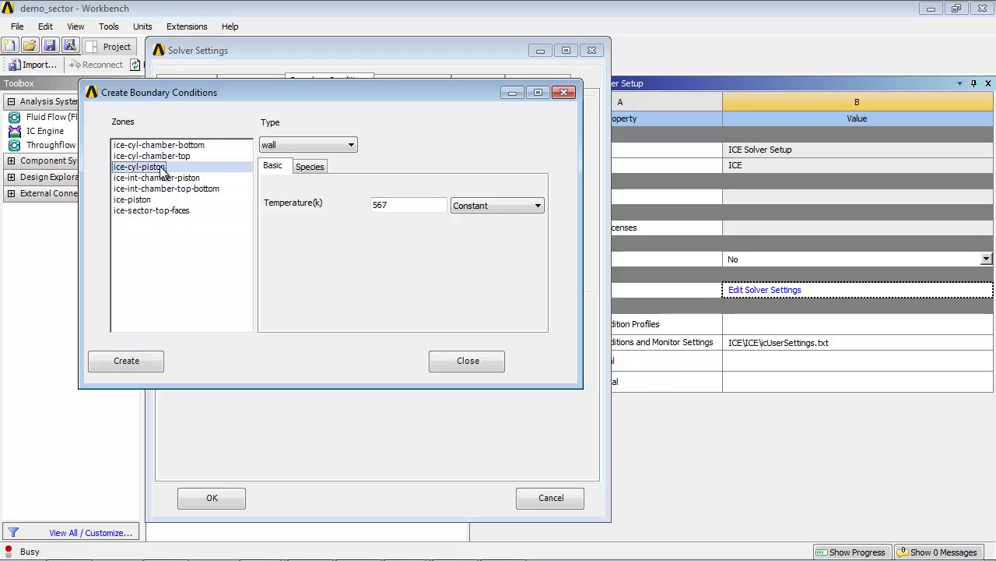
click(147, 364)
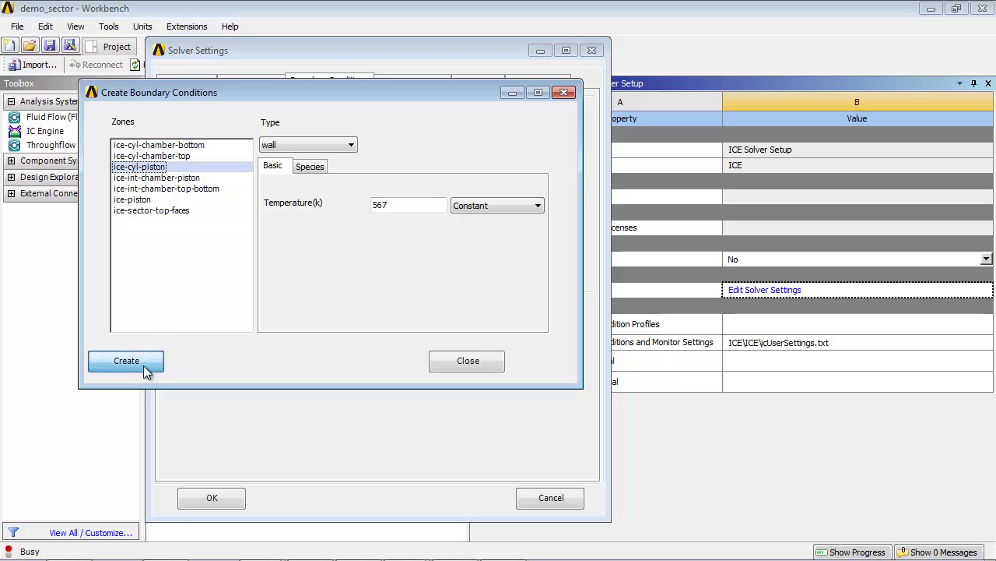
Create wall conditions for ice-piston at 645 K and ice-sector-top-faces at 602 K
click(149, 201)
double_click(398, 204)
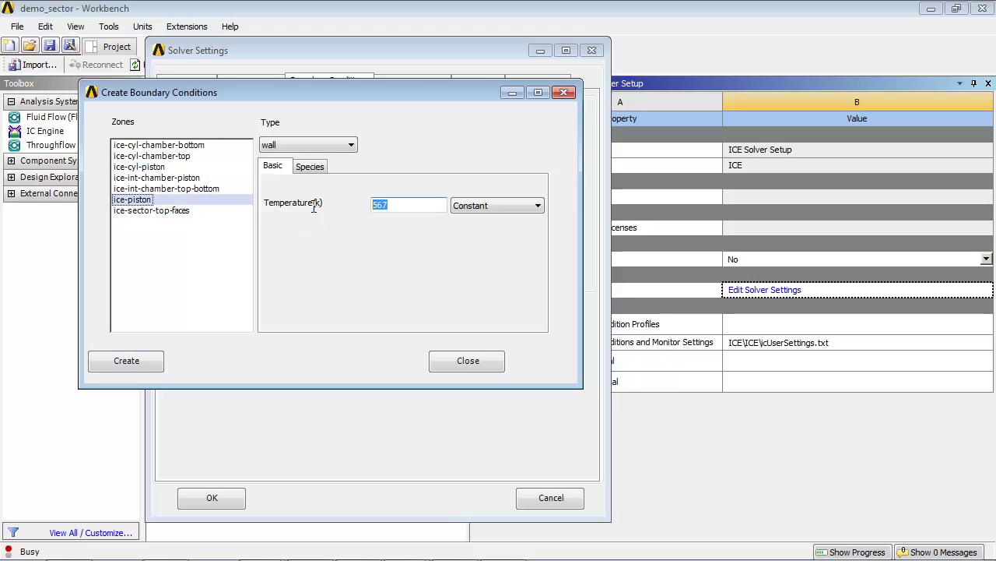
text(645)
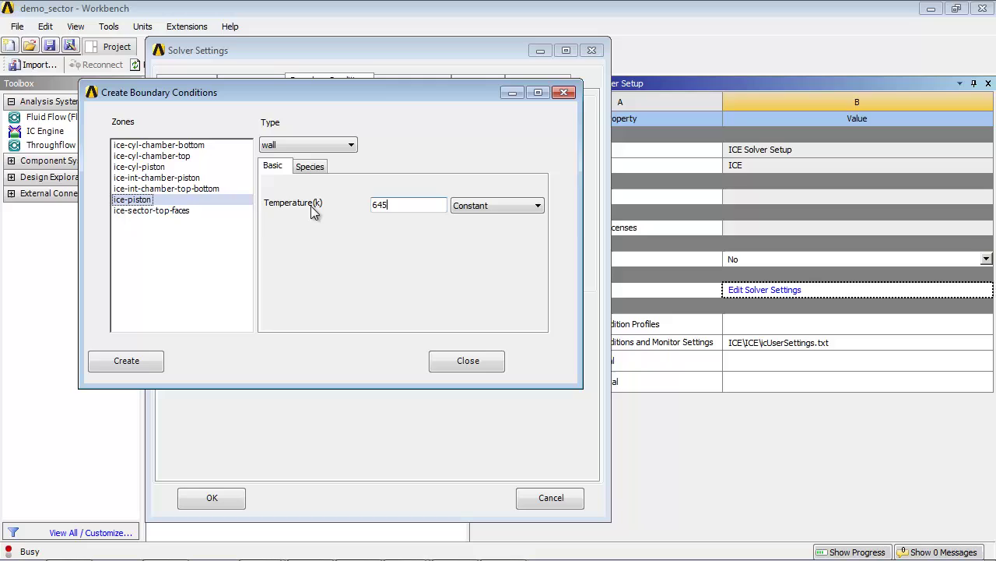
click(149, 363)
click(147, 211)
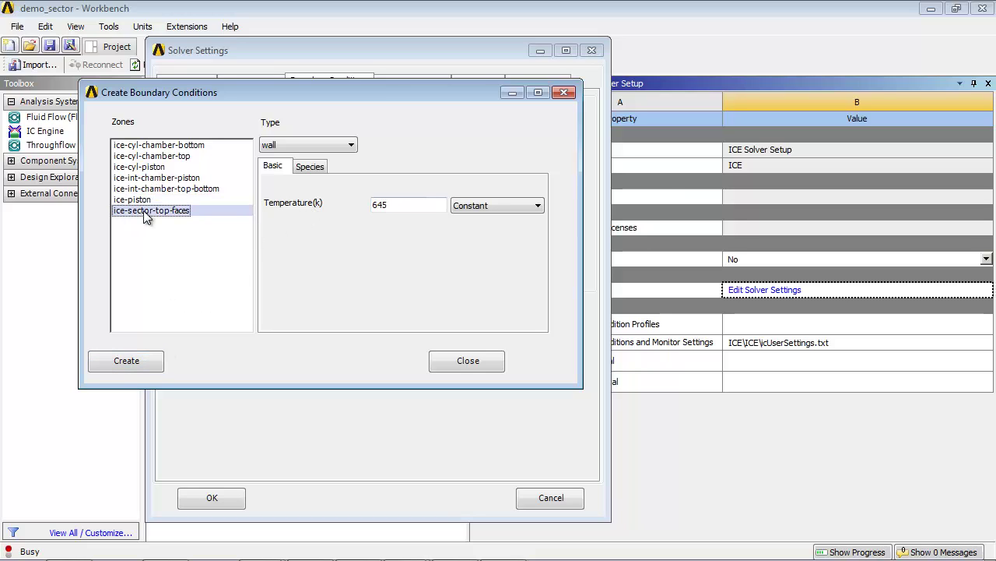
double_click(388, 204)
text(602)
click(140, 368)
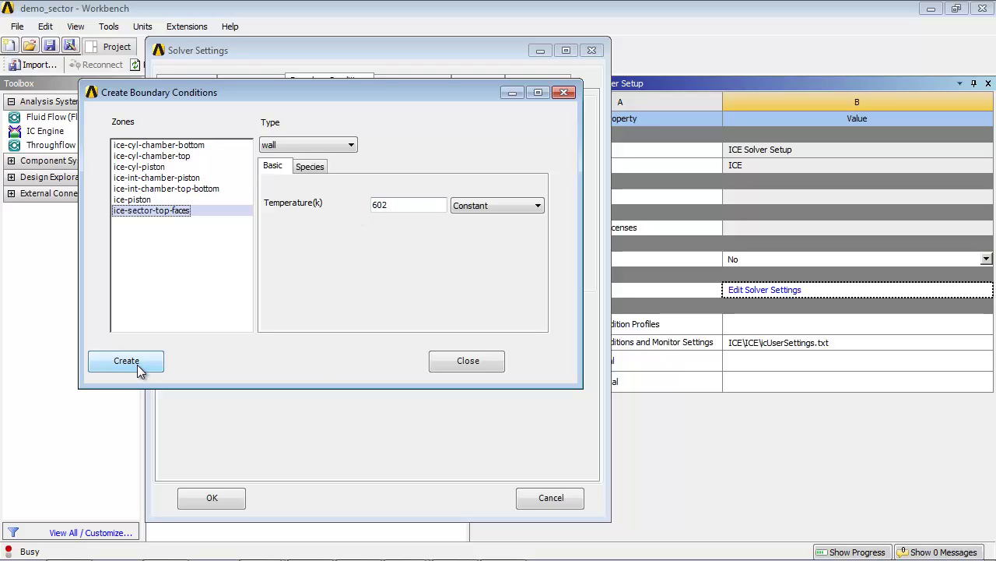
click(451, 366)
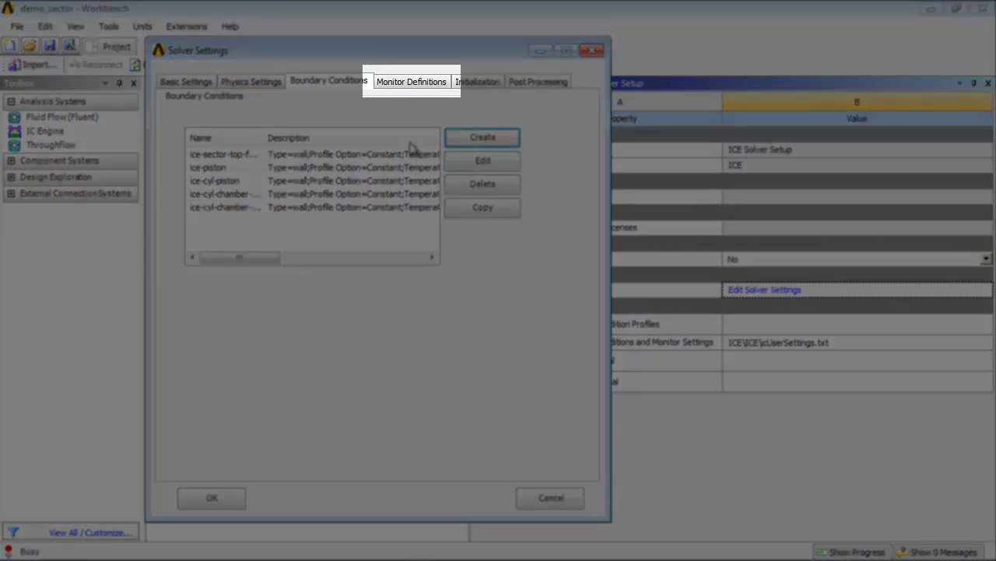
Show the Monitor Definitions page listing the nine predefined monitors
click(406, 81)
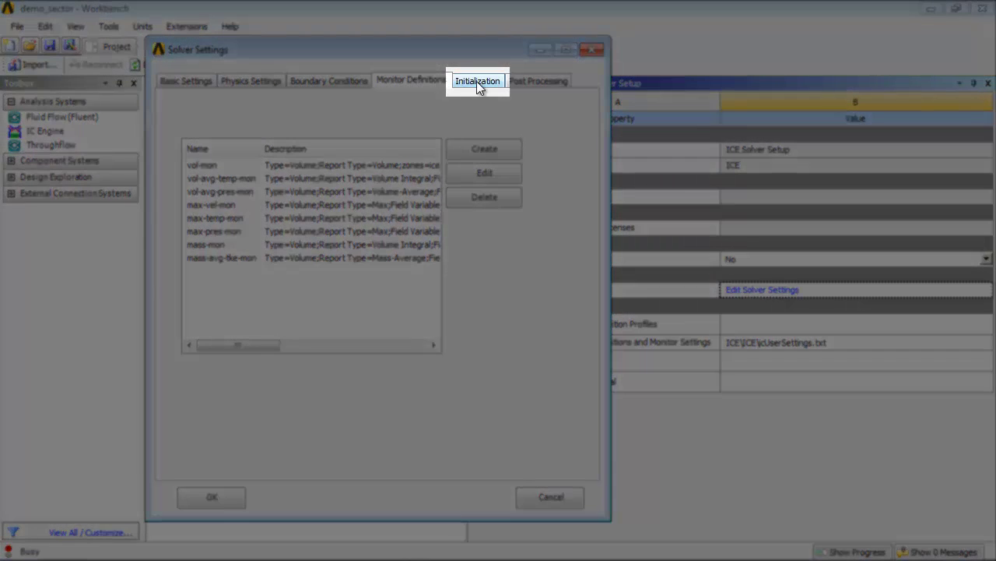
On the Initialization page, set initial o2 to 0.232 and co2 to 0.00046
click(476, 81)
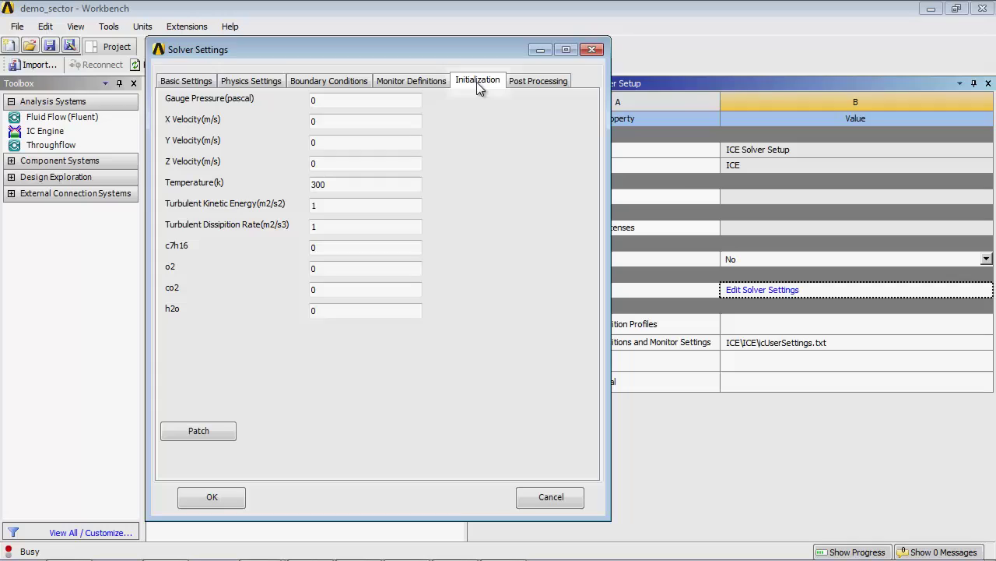
double_click(327, 269)
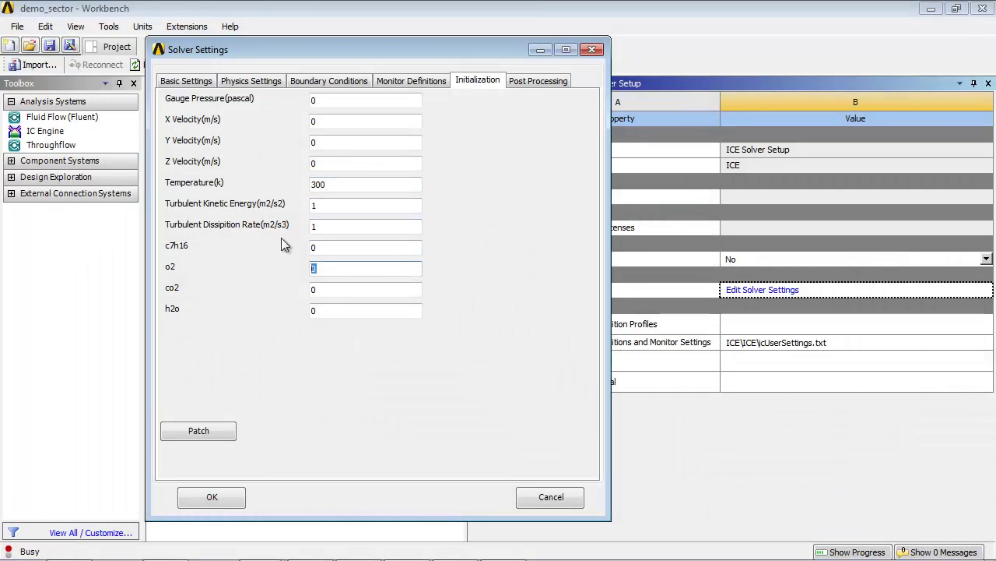
text(0.232)
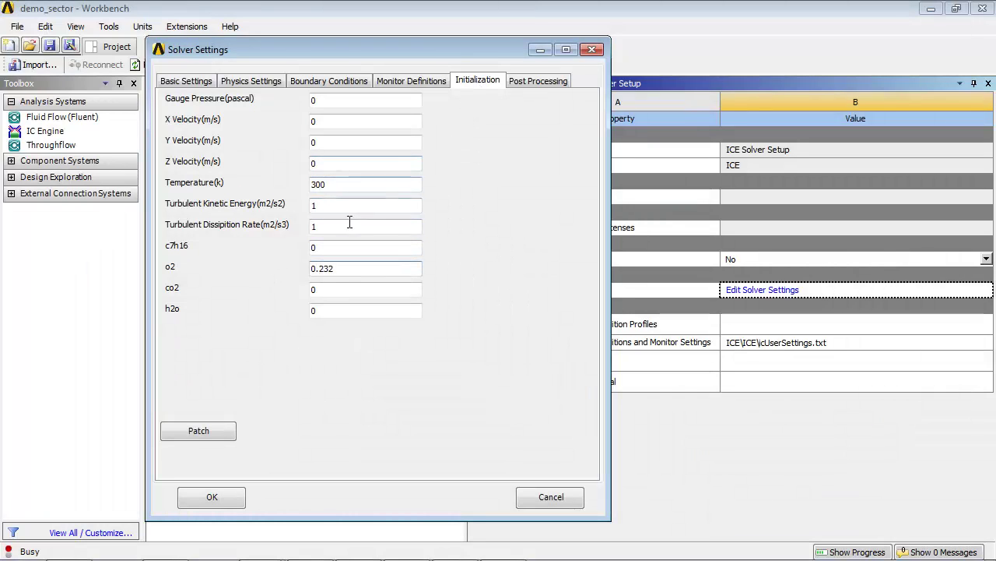
key(Tab)
text(0.00046)
key(Tab)
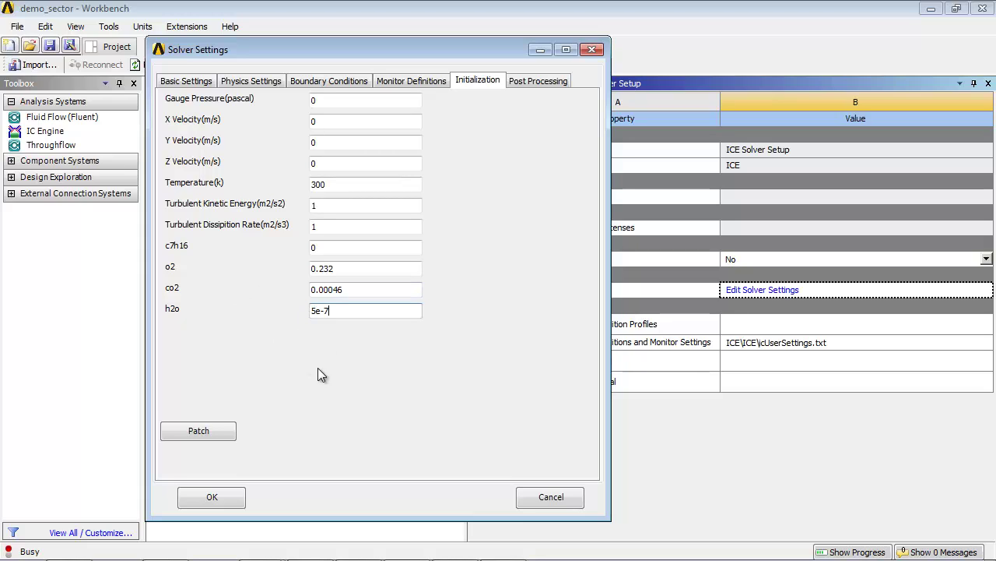
Patch a pressure of 321459 onto all three fluid zones
click(227, 433)
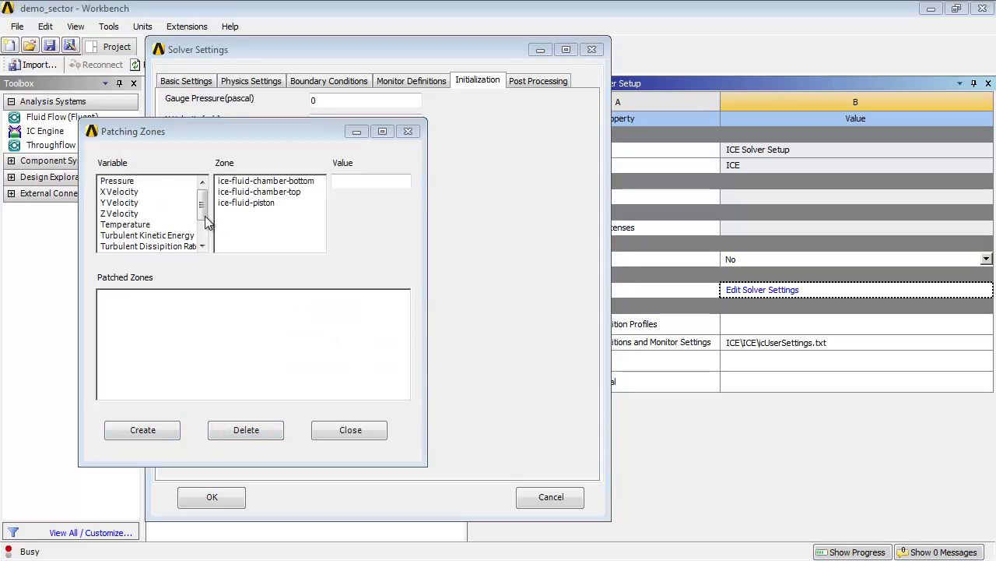
drag(266, 181, 268, 203)
click(350, 180)
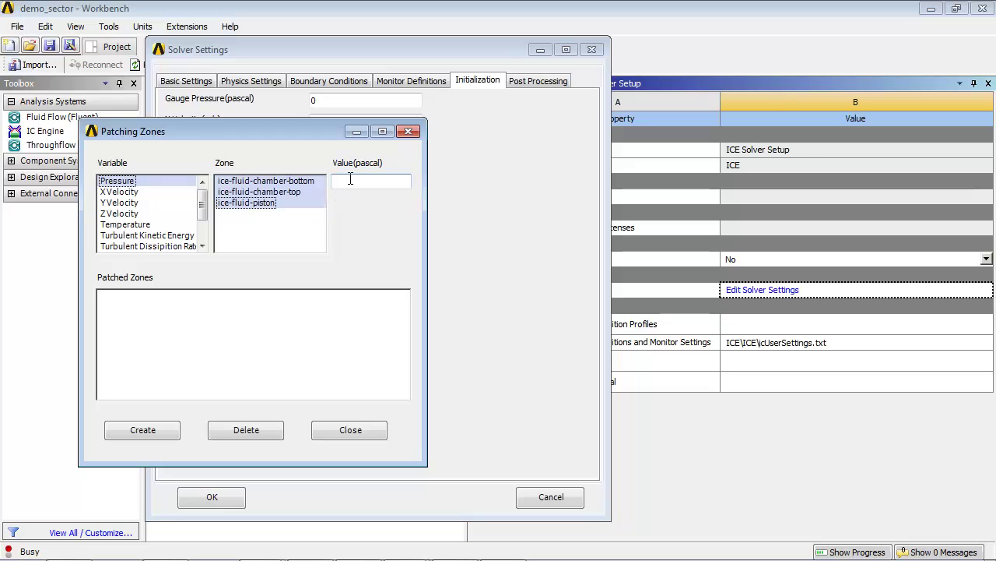
text(321459)
click(163, 439)
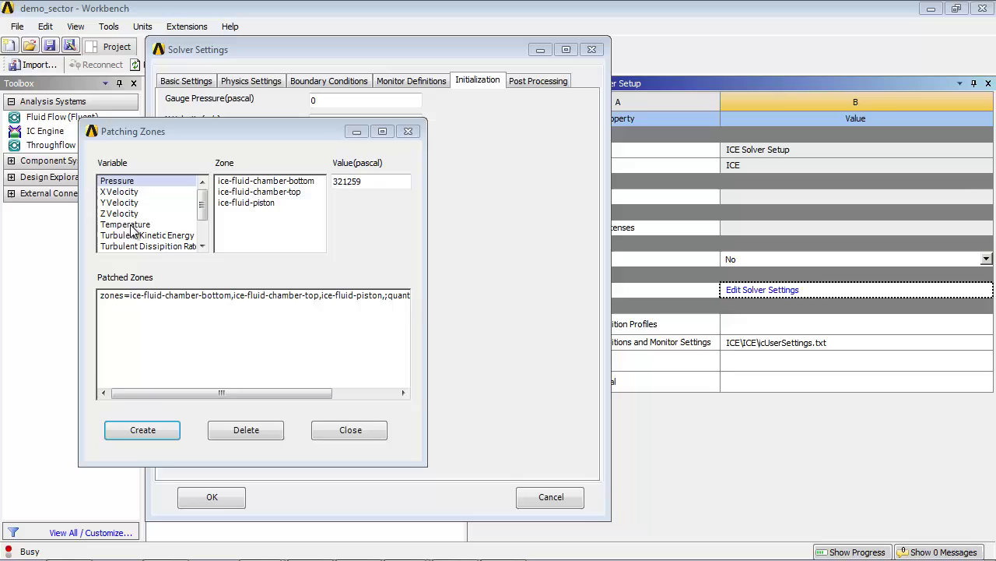
Patch a temperature of 404 K onto the three ice-fluid zones
click(187, 224)
click(251, 182)
click(249, 193)
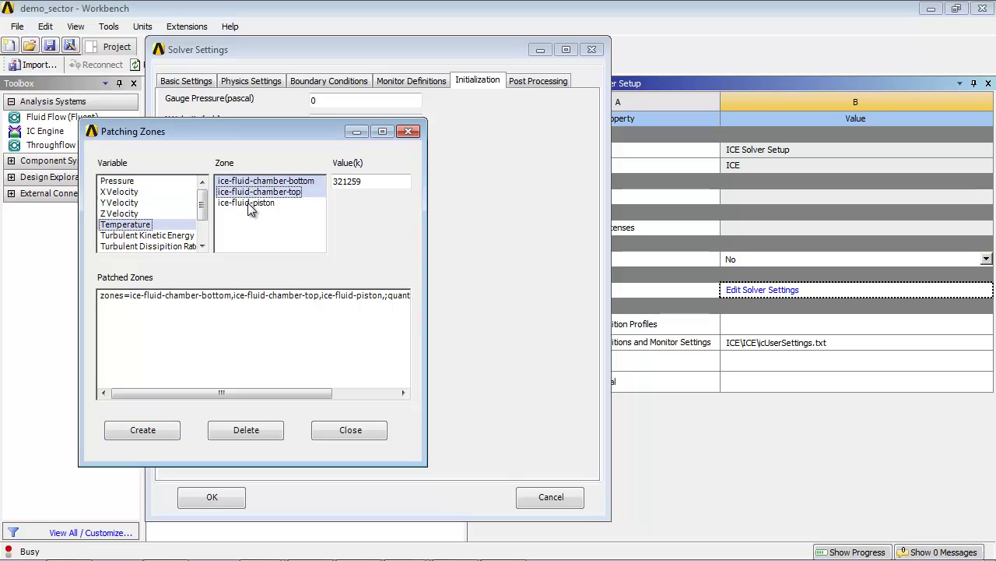
click(248, 203)
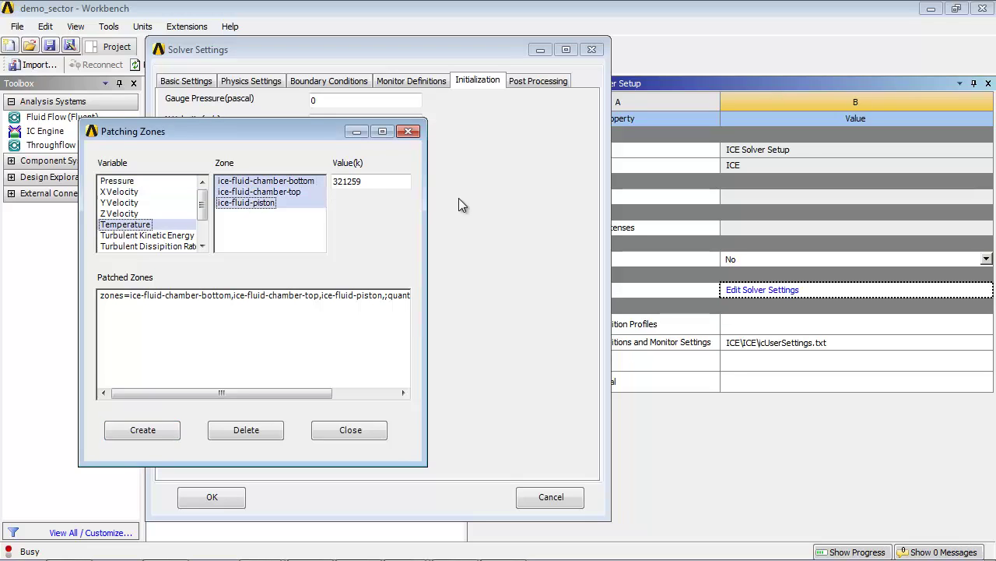
double_click(372, 182)
text(404)
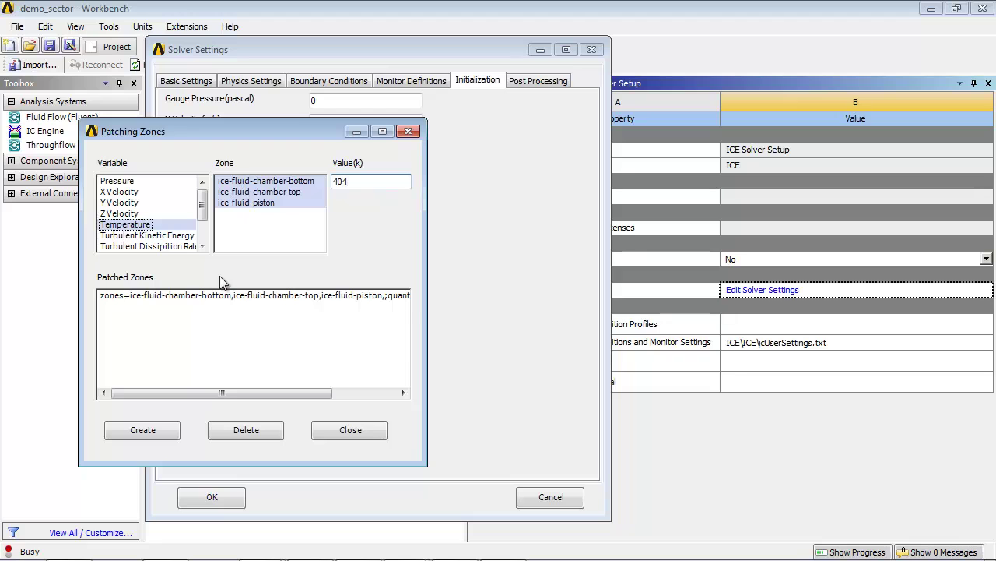
click(150, 441)
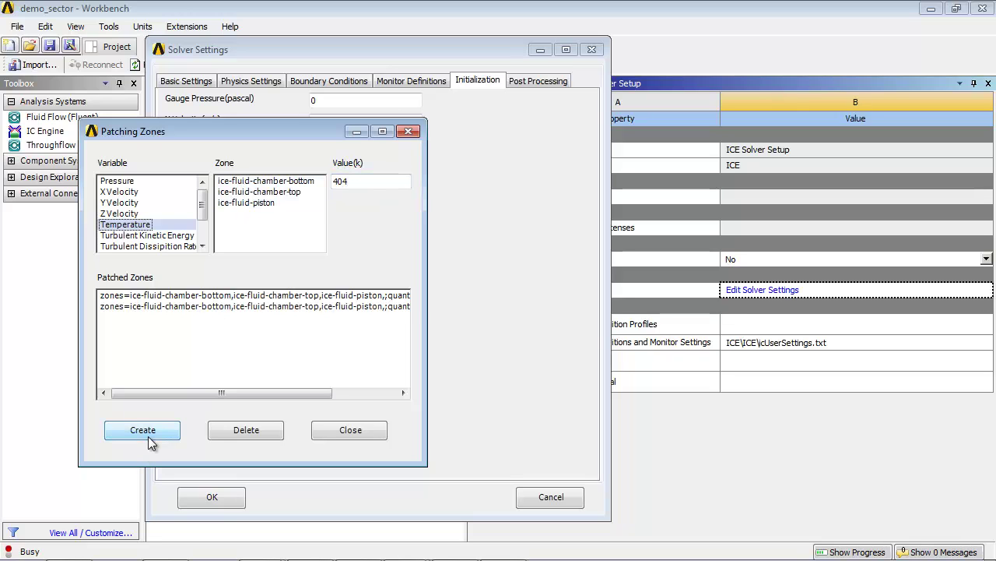
click(335, 432)
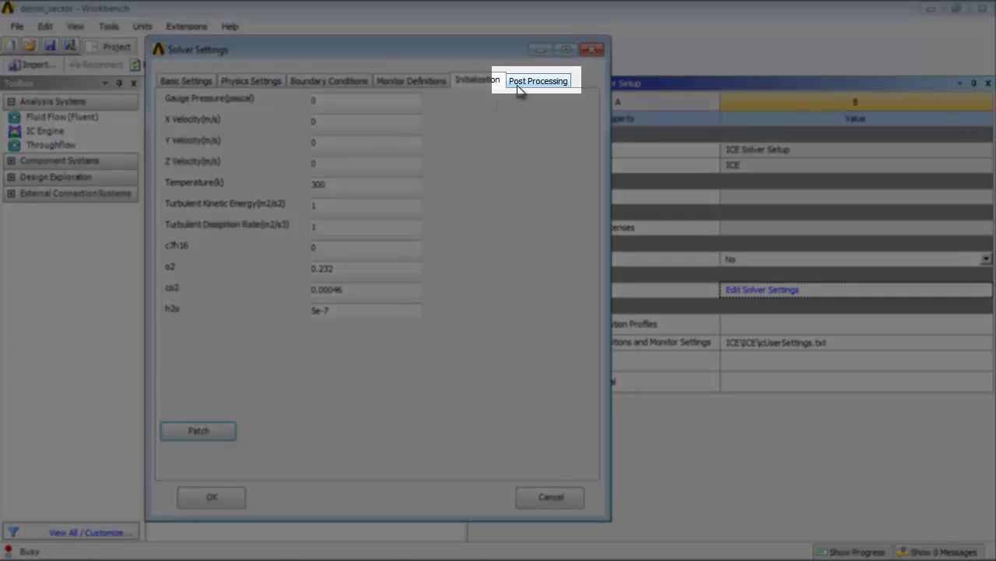
Edit Post Processing image4 to span crank angles 700 to 743
click(538, 81)
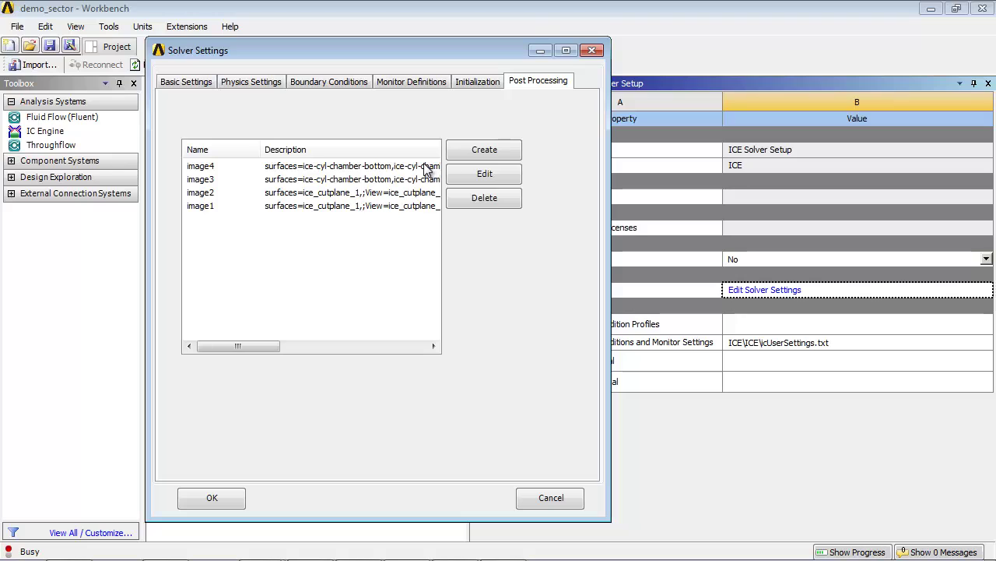
click(426, 168)
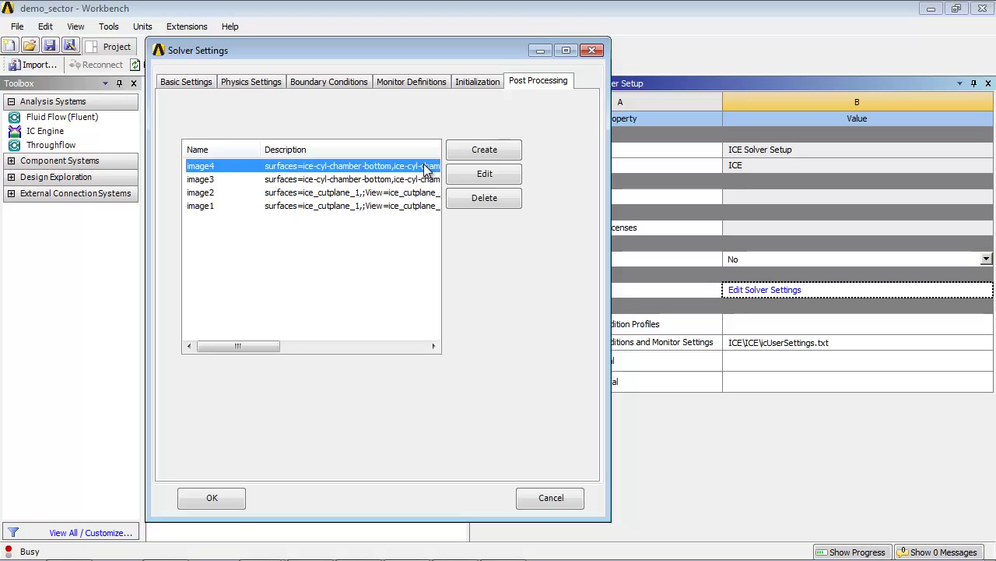
click(467, 178)
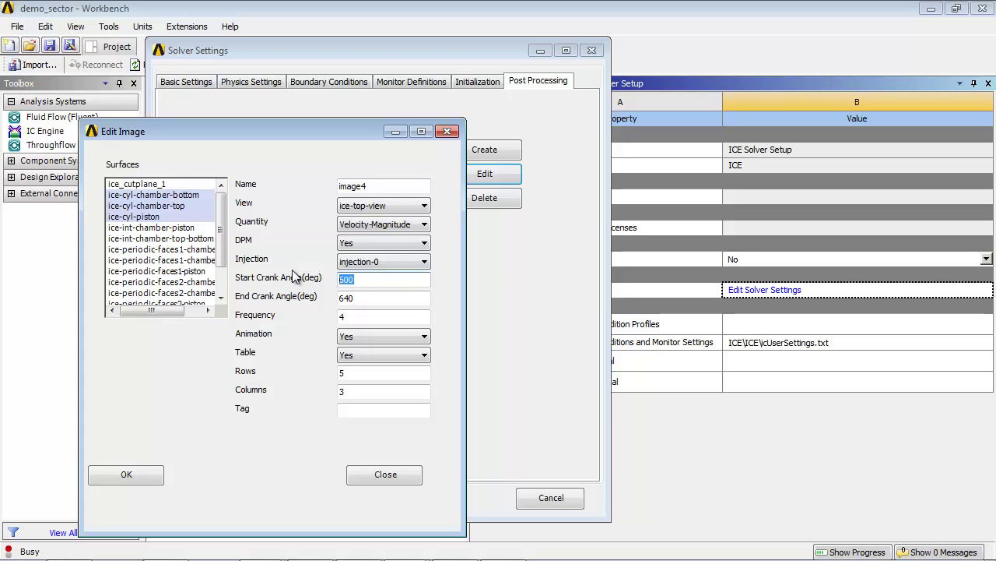
text(7)
drag(367, 300, 287, 300)
text(74)
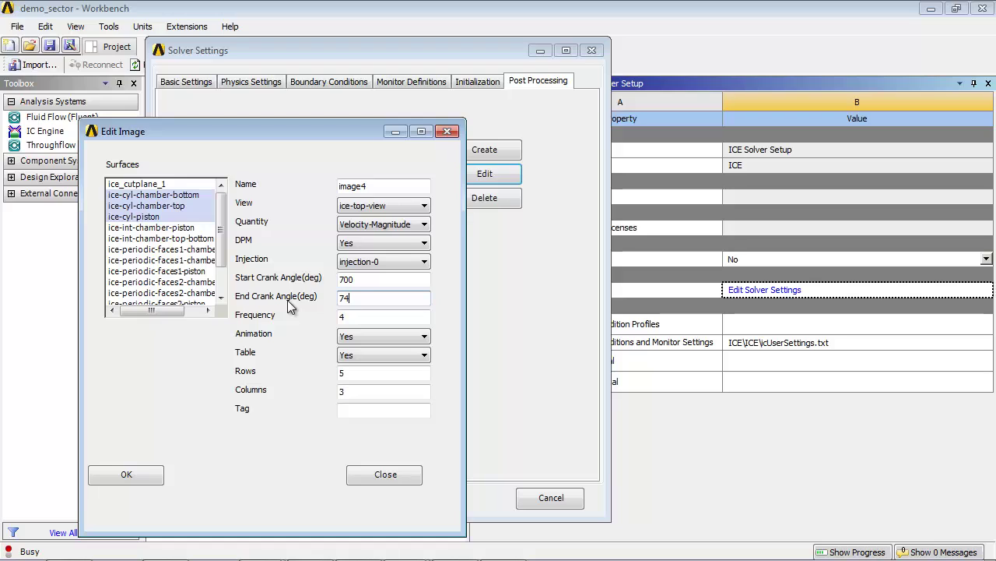
text(3)
click(160, 475)
Set image3's crank-angle range to start 700 and end 743
click(355, 181)
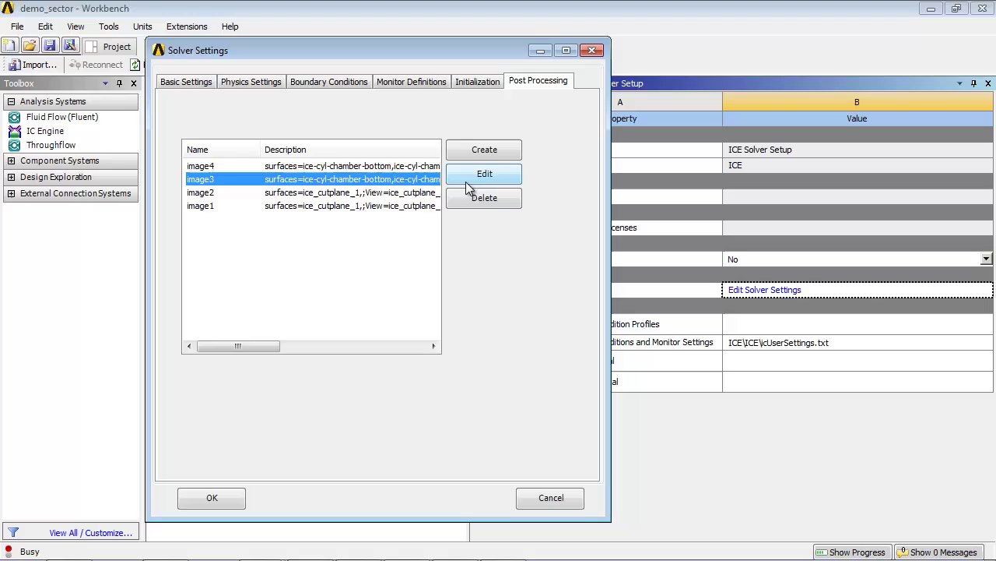
click(472, 179)
drag(357, 279, 287, 278)
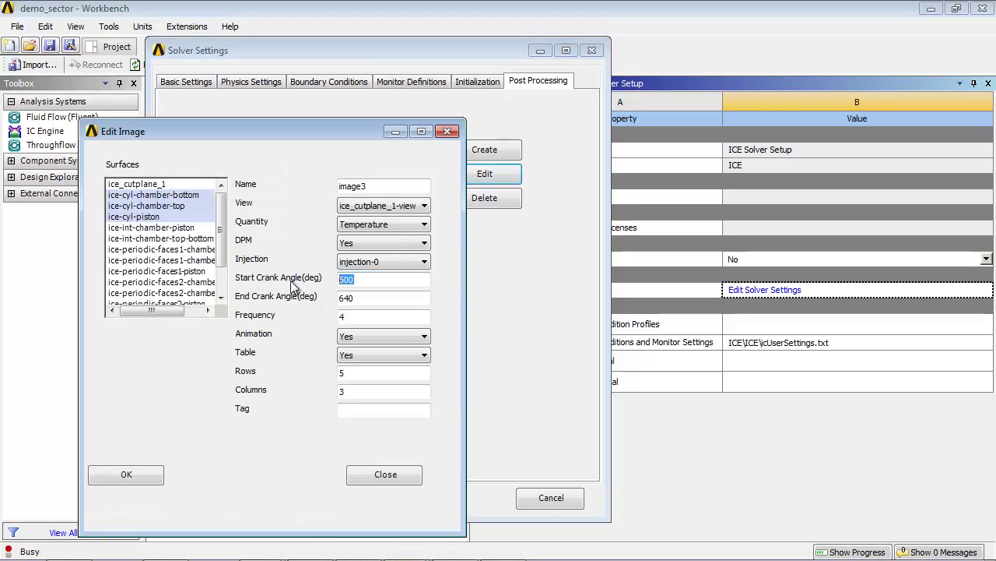
text(700)
drag(364, 299, 284, 302)
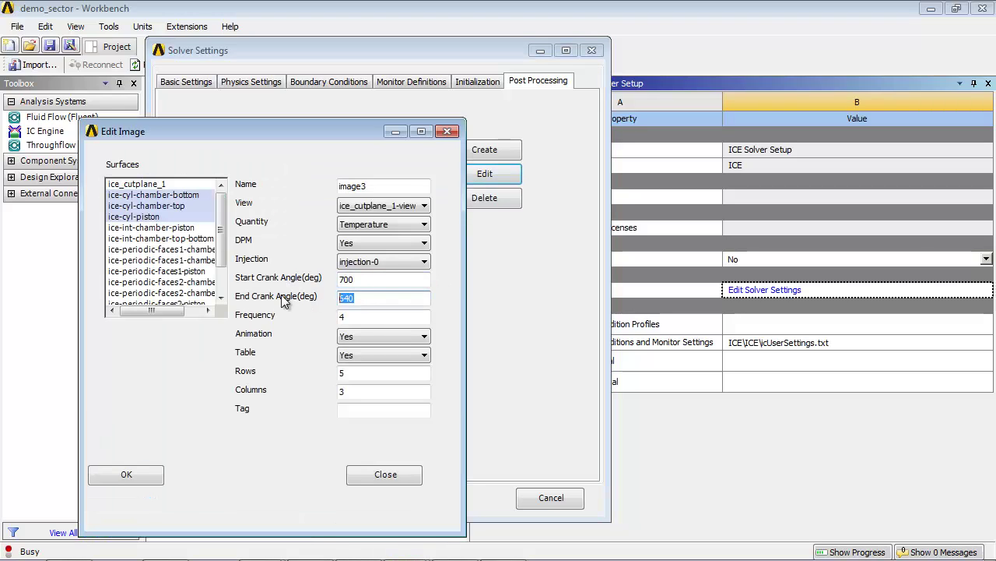
text(743)
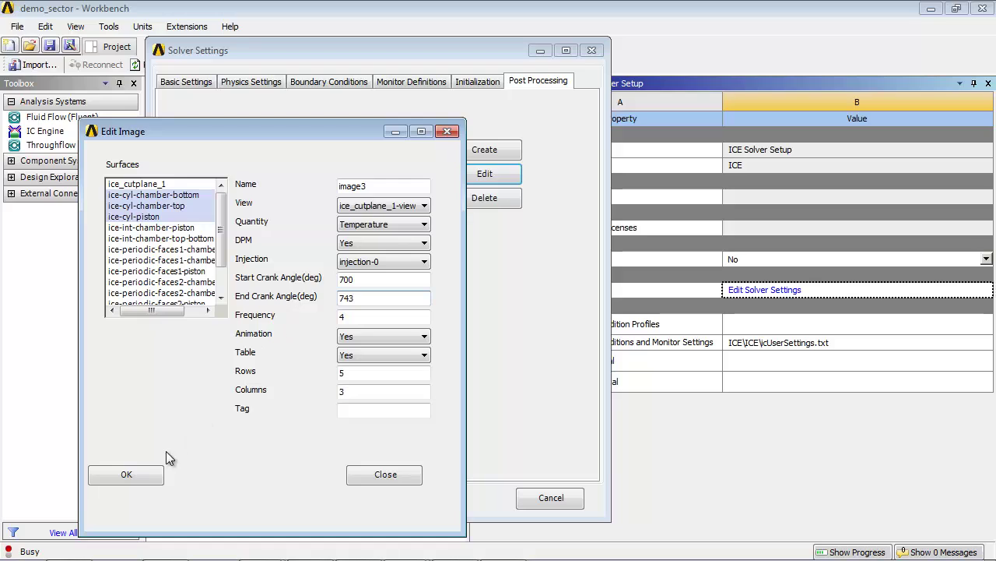
click(126, 474)
Change the end crank angle of image2 and image1 to 900
click(325, 193)
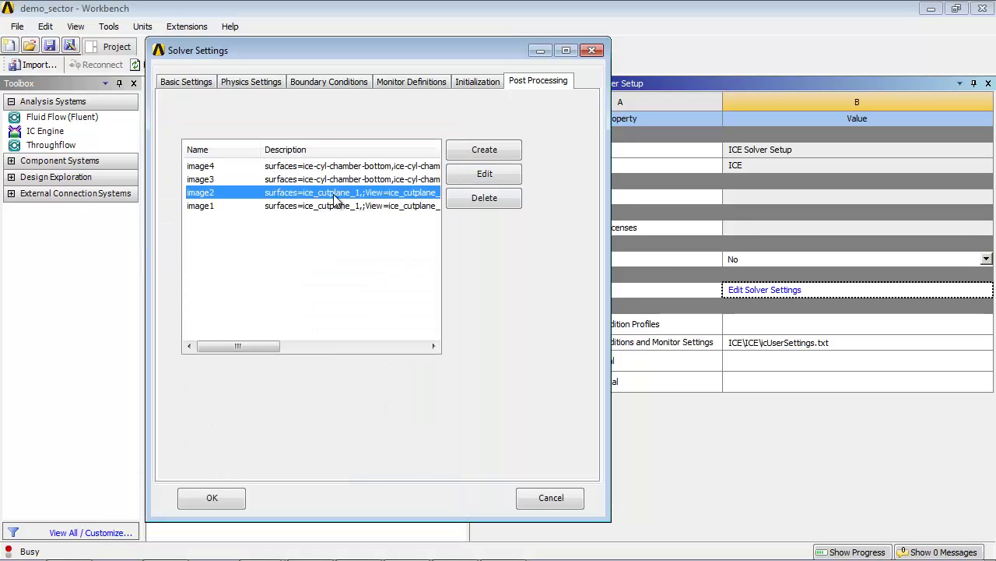
click(456, 181)
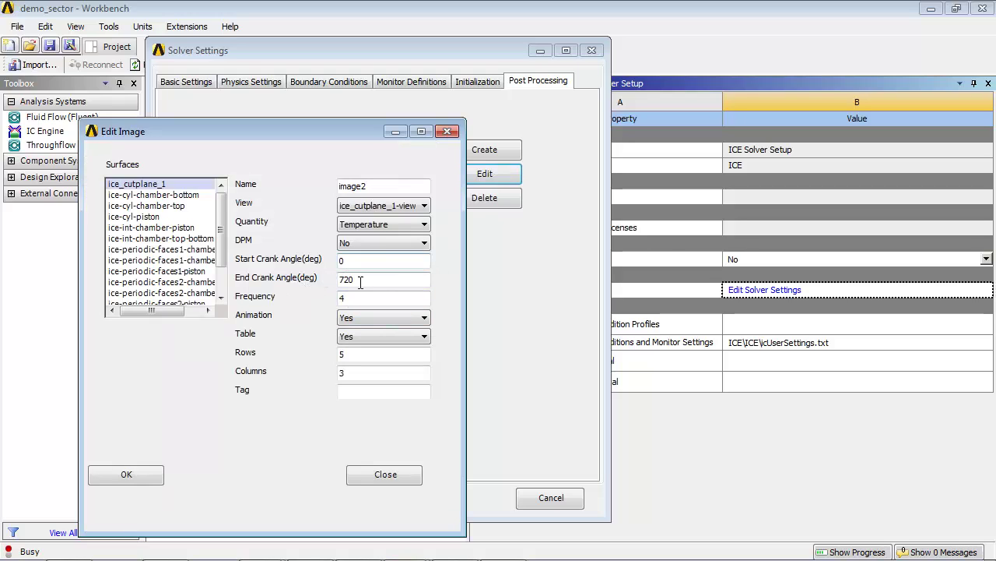
double_click(347, 280)
text(900)
click(126, 474)
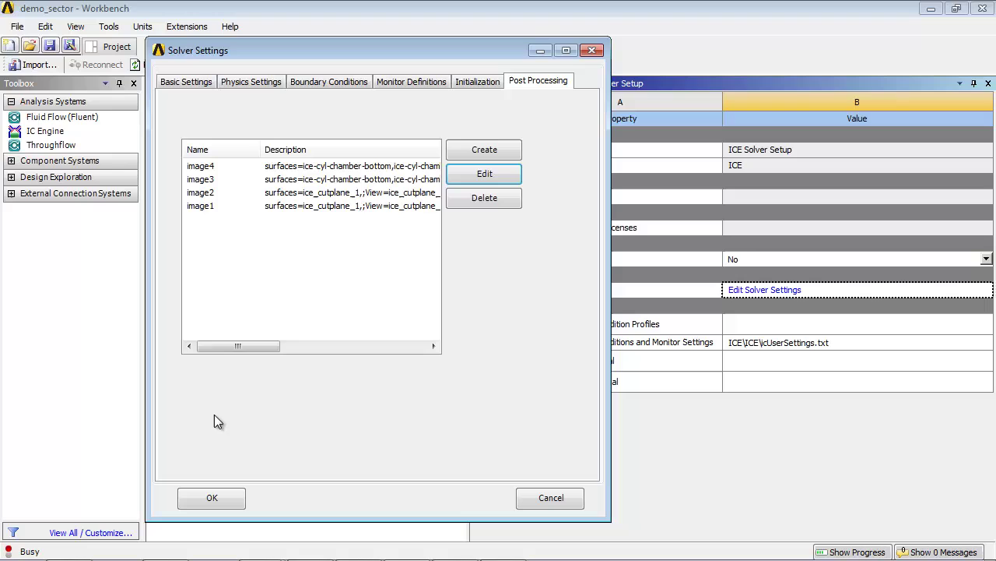
click(354, 207)
click(475, 179)
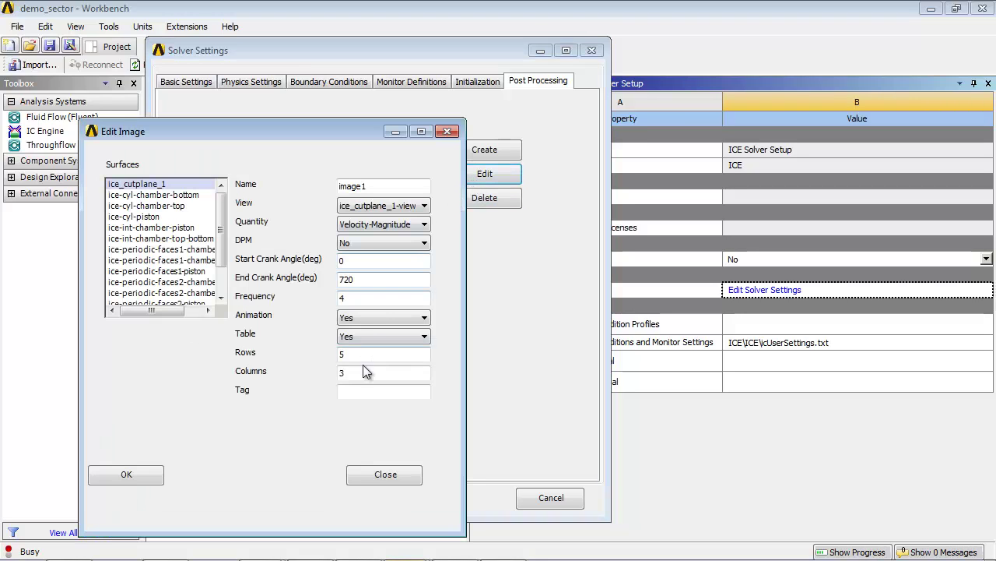
double_click(347, 279)
text(9)
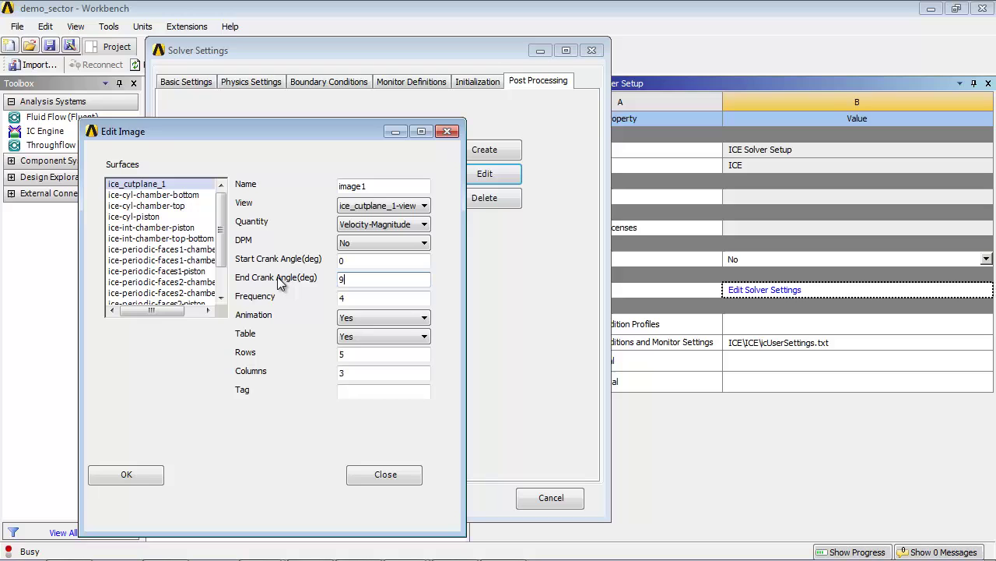
text(00)
click(126, 477)
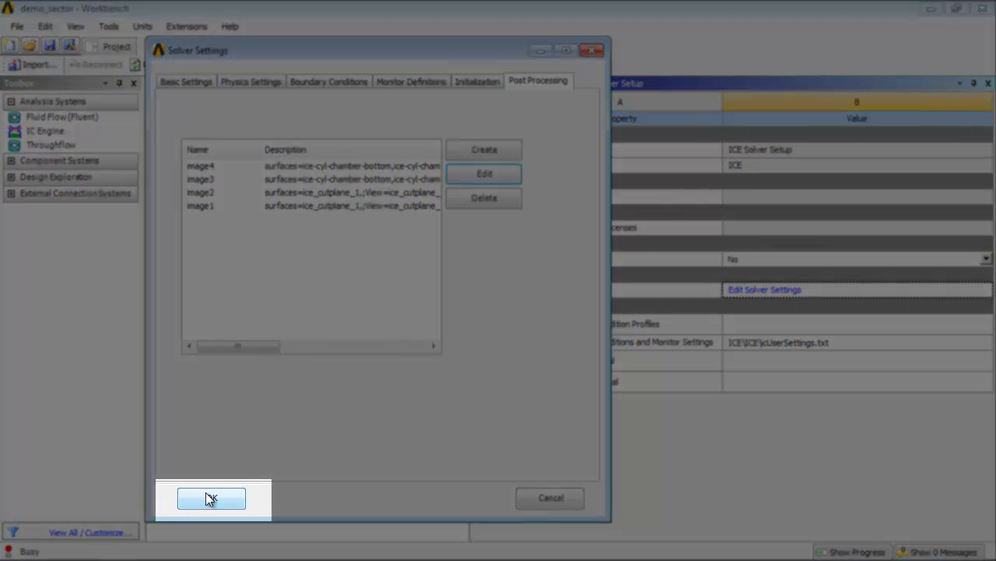
Accept the Solver Settings and save the ICE project from the File menu
click(209, 498)
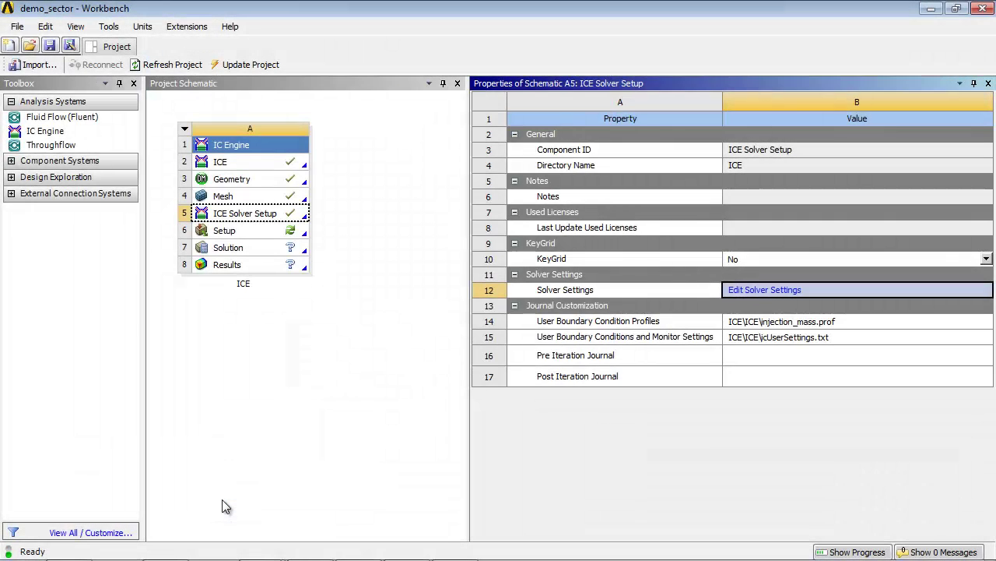
click(17, 26)
click(26, 74)
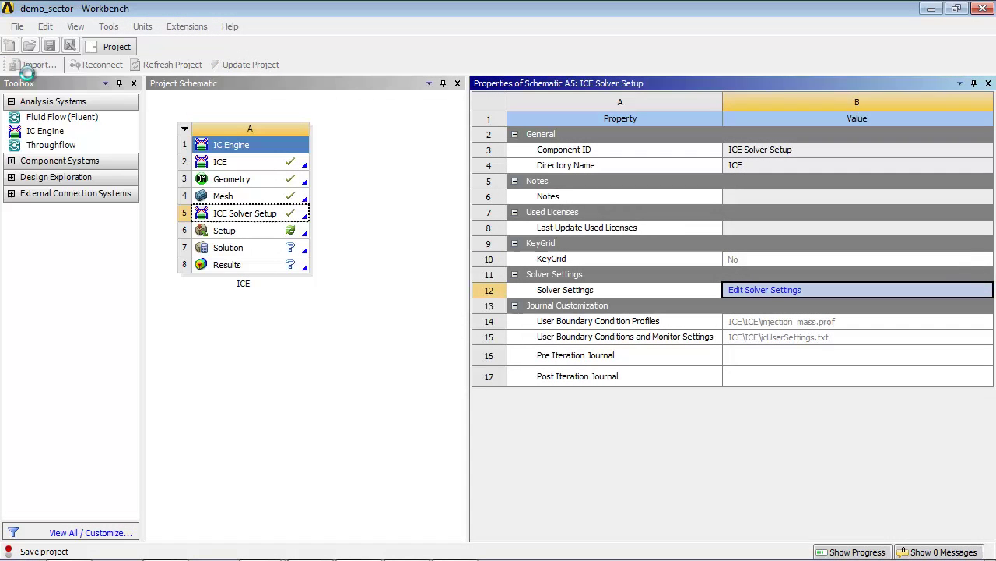